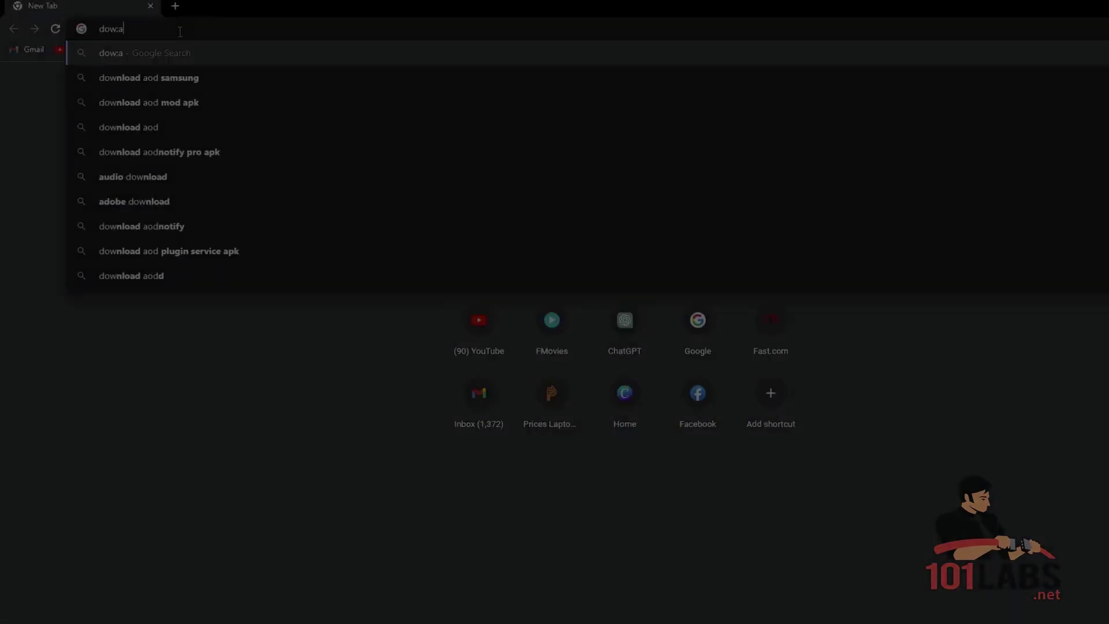
text(oad ne)
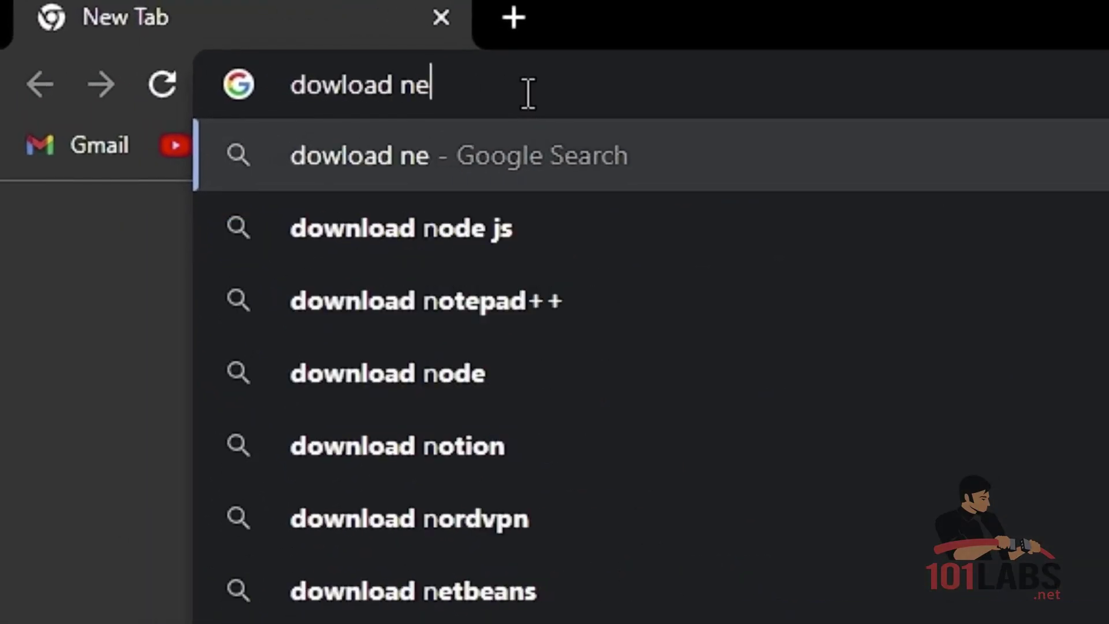
text(ssus)
Search Google for 'download nessus'.
key(Return)
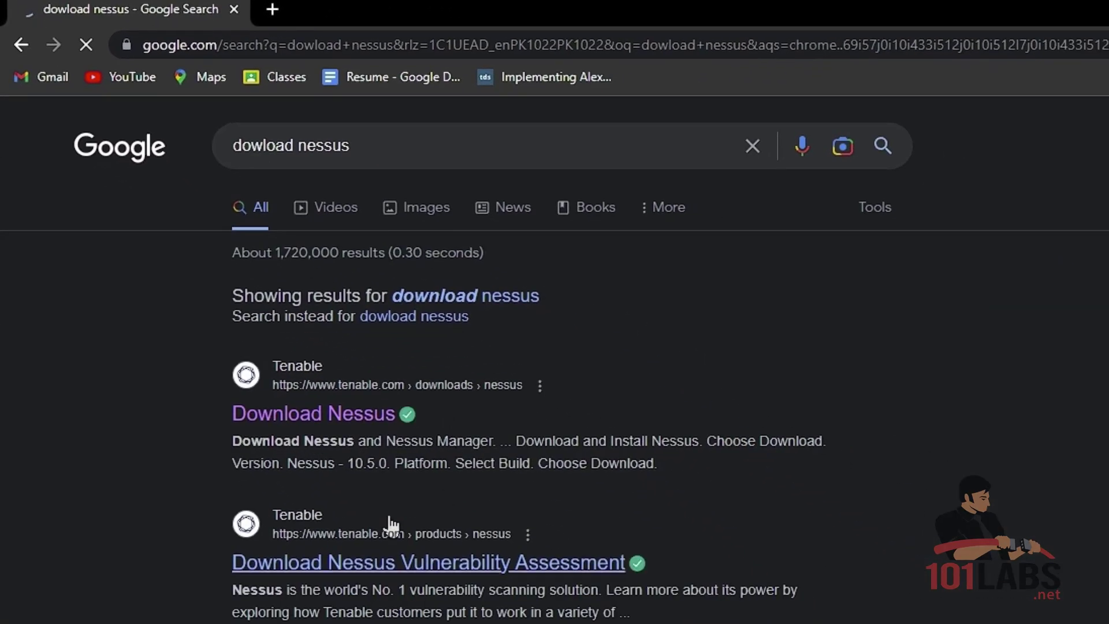
Open Tenable's Download Nessus page with version 10.5.0 and the Windows x86_64 platform.
click(338, 418)
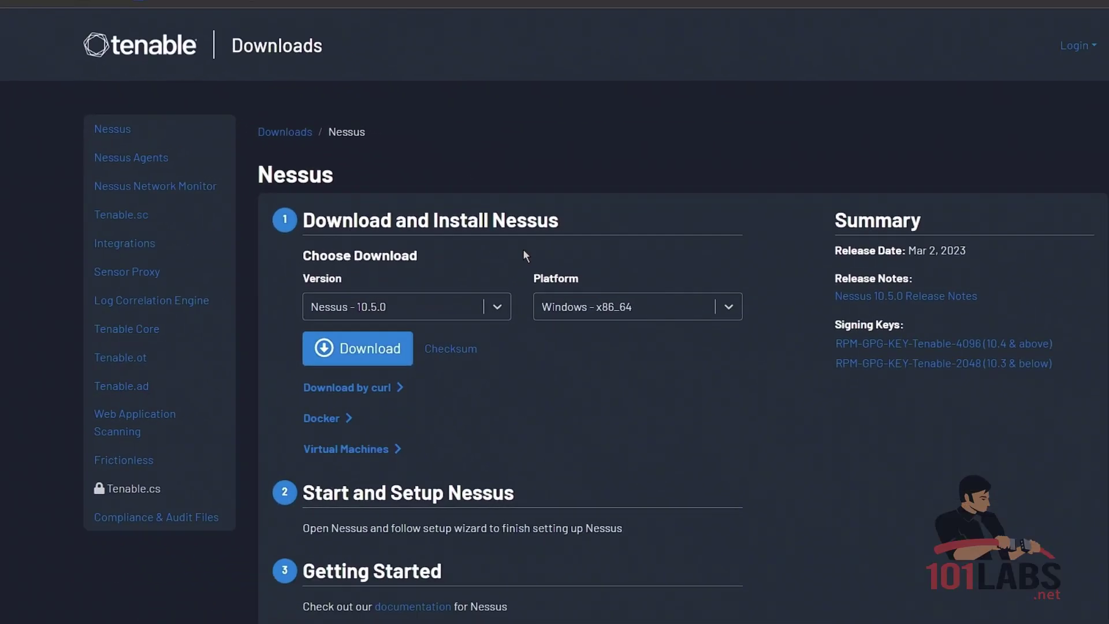
click(737, 299)
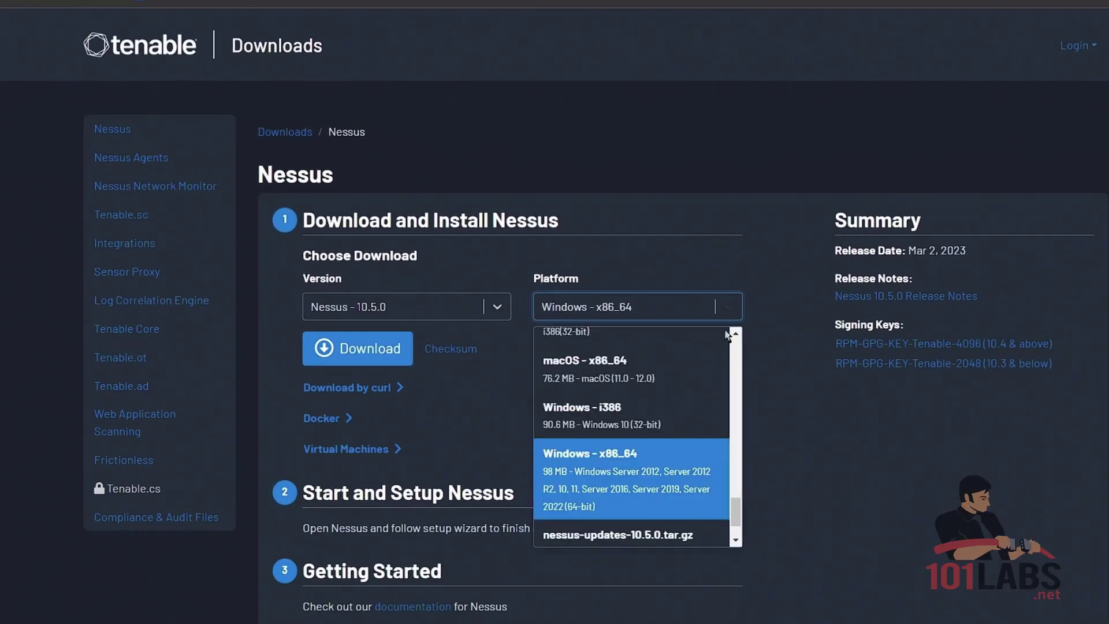
scroll(703, 397, down, 3)
scroll(703, 397, down, 5)
scroll(704, 397, down, 2)
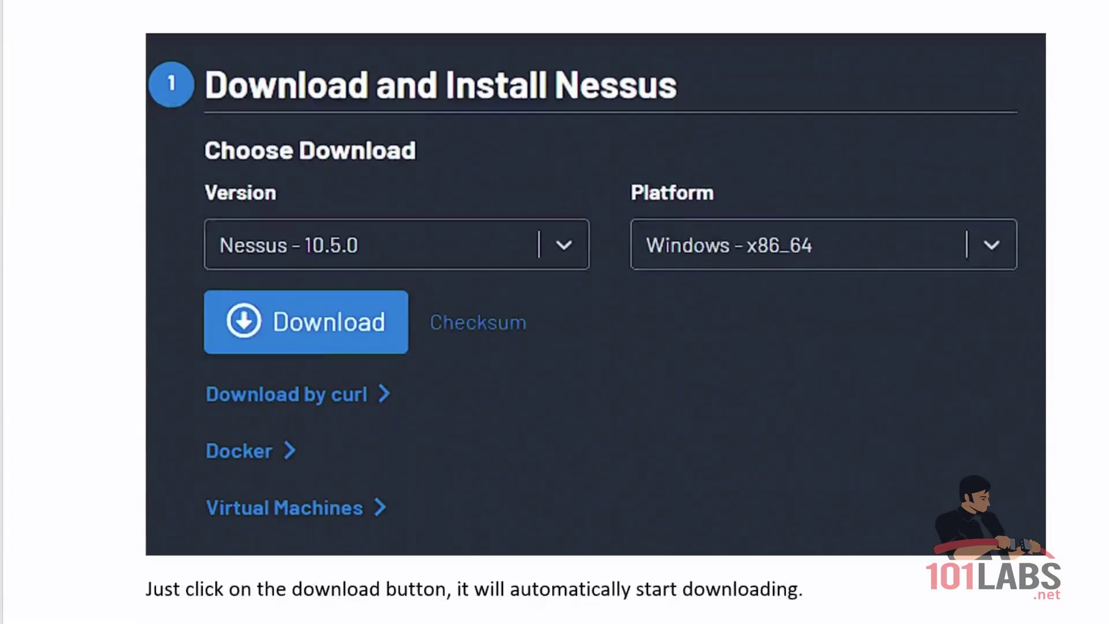
scroll(555, 347, down, 15)
scroll(555, 347, down, 15)
scroll(555, 346, down, 15)
scroll(555, 347, down, 15)
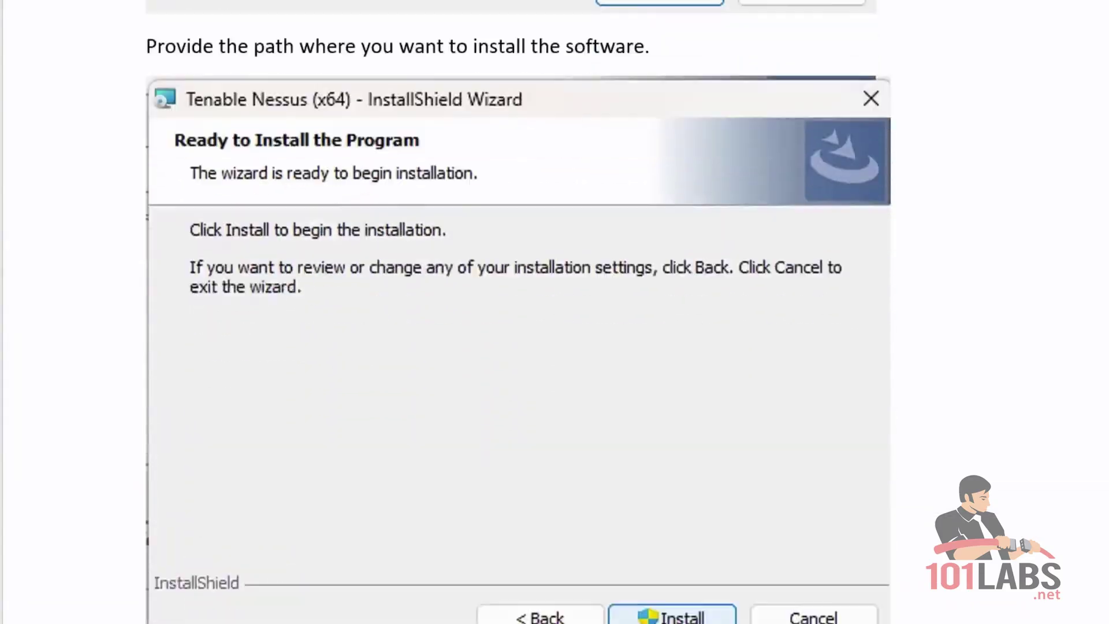
scroll(555, 347, down, 3)
scroll(555, 347, down, 2)
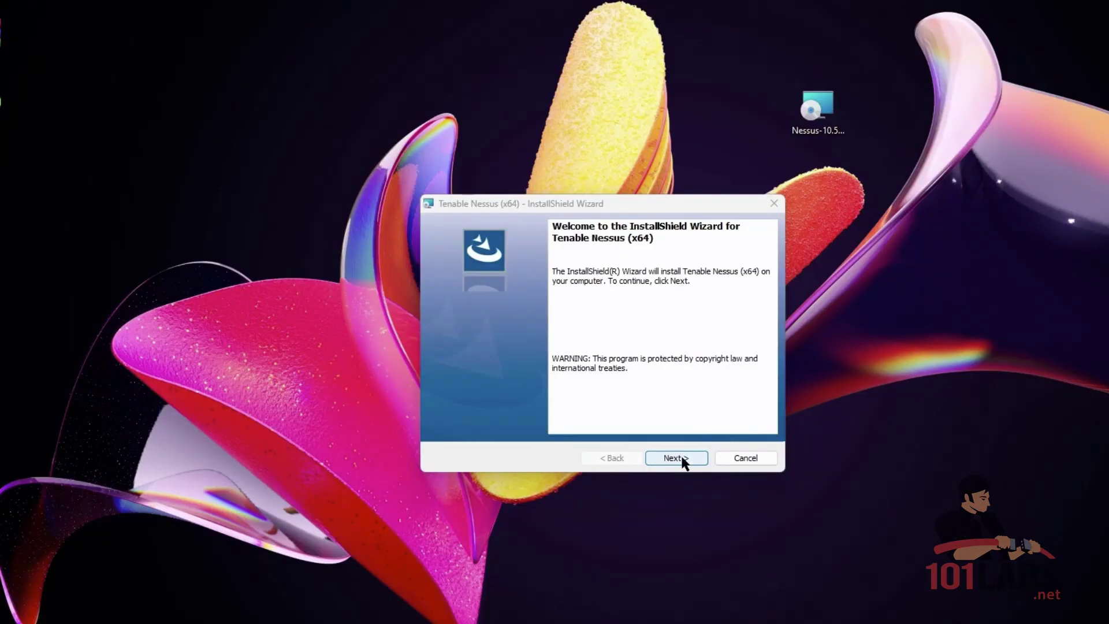
Accept the Tenable Nessus license agreement in the InstallShield Wizard.
click(684, 464)
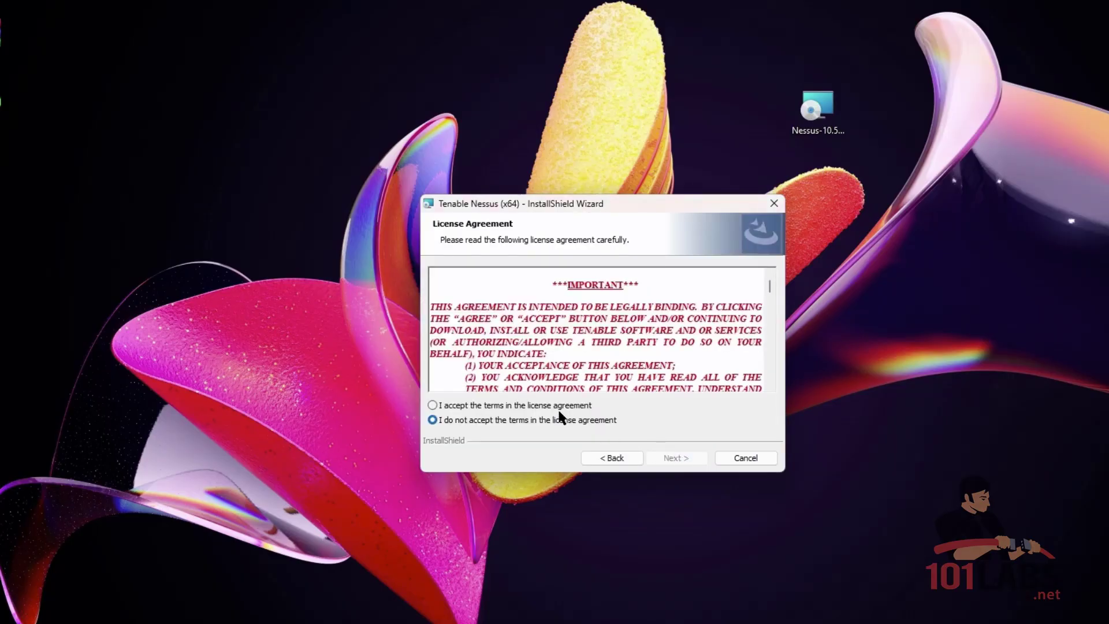
click(551, 407)
click(658, 455)
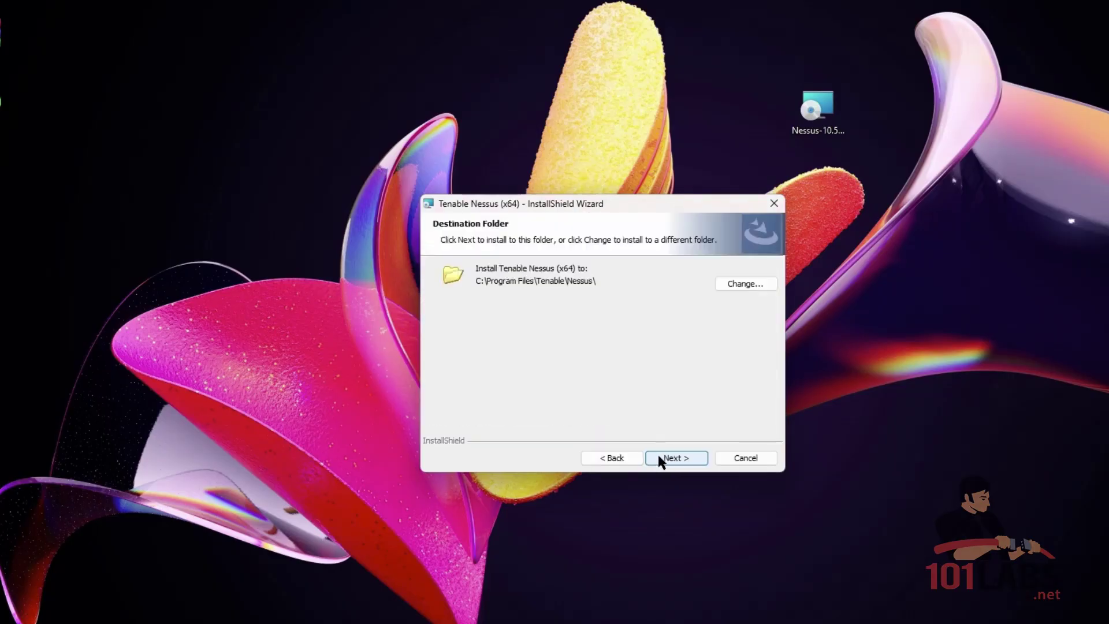
Set the install folder to D:\Program Files\Tenable\Nessus\ and install Nessus.
click(741, 283)
click(444, 422)
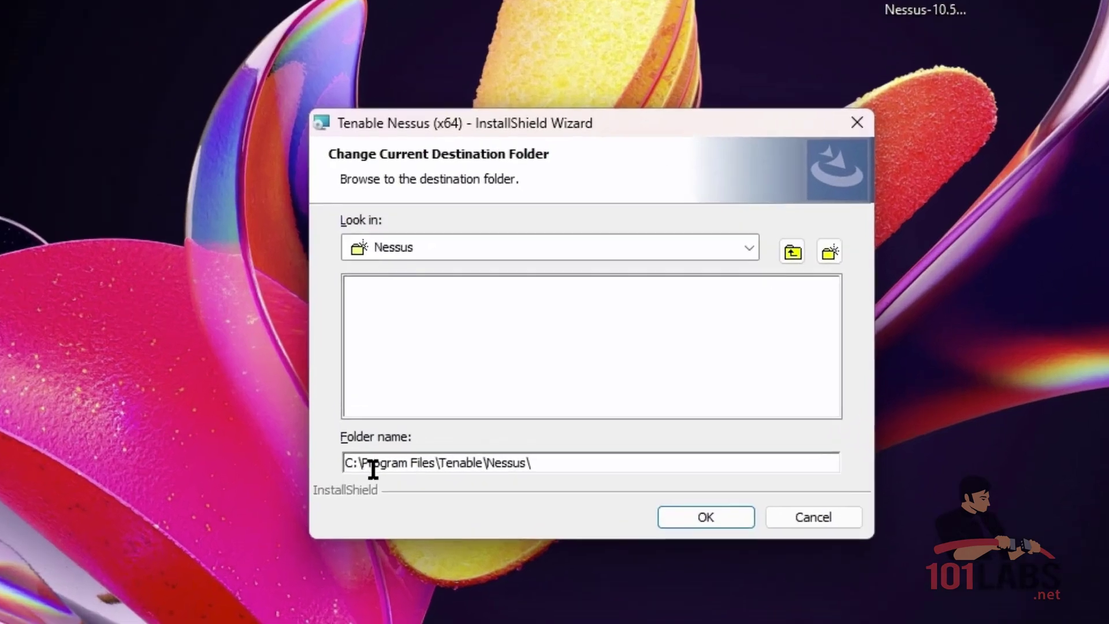
key(Delete)
text(SD)
key(BackSpace)
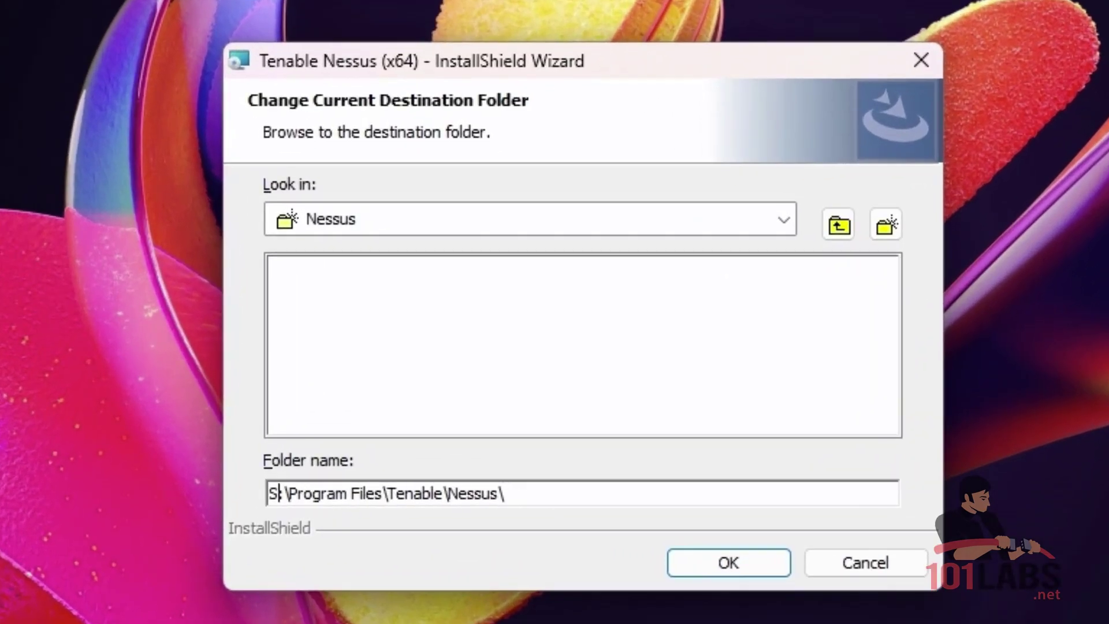
key(BackSpace)
text(S)
key(BackSpace)
text(D:)
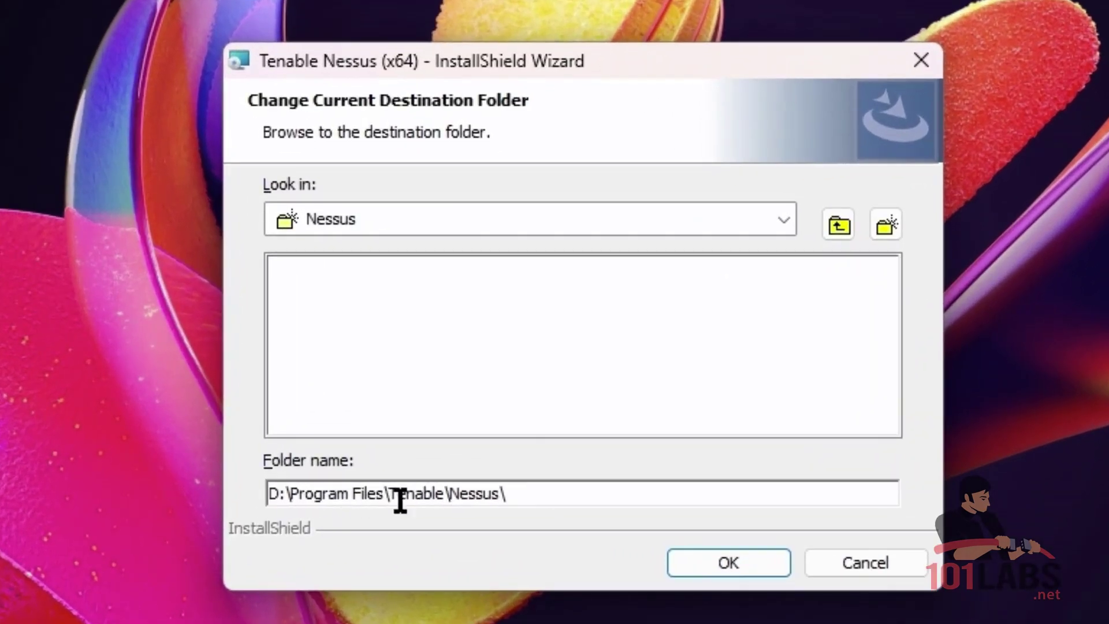
click(672, 548)
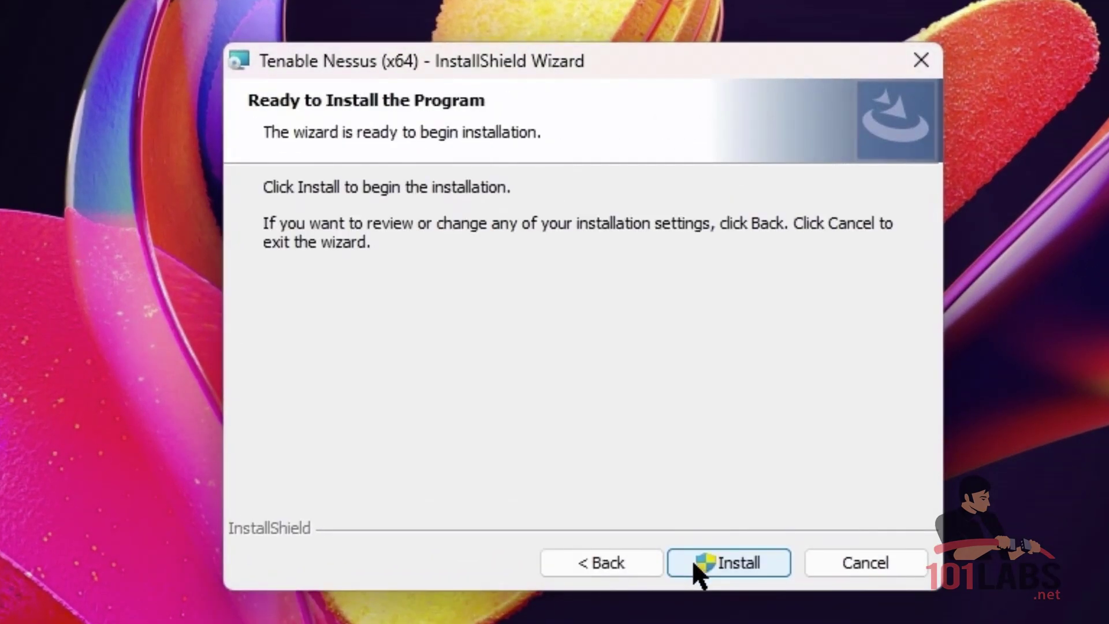
click(731, 562)
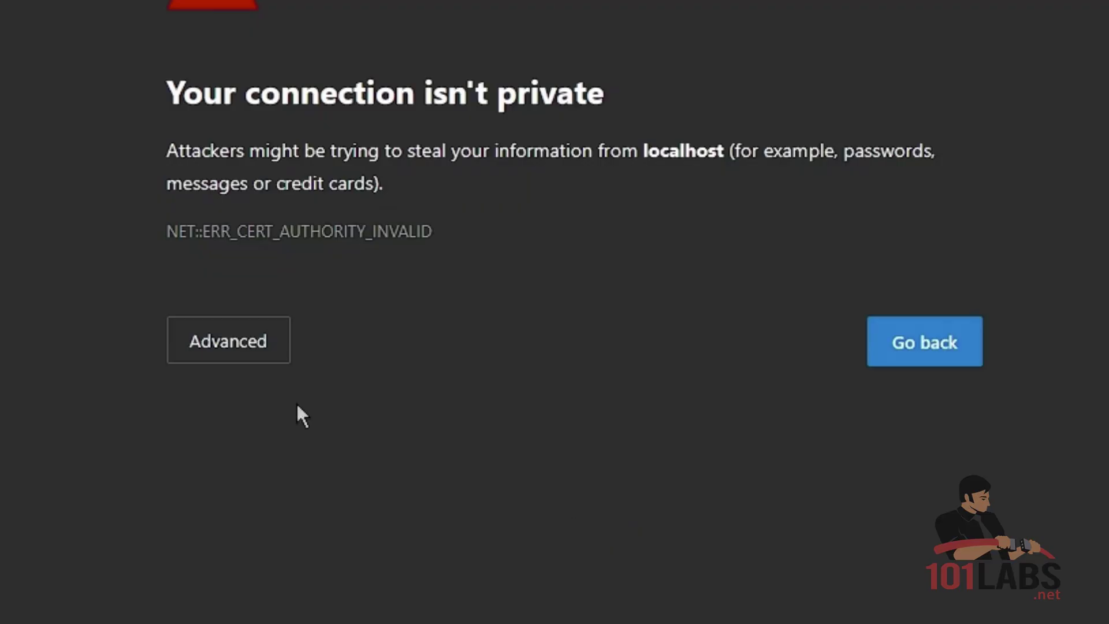
Proceed past the localhost certificate warning, choose Nessus Essentials, and skip to manual activation-code entry.
click(260, 347)
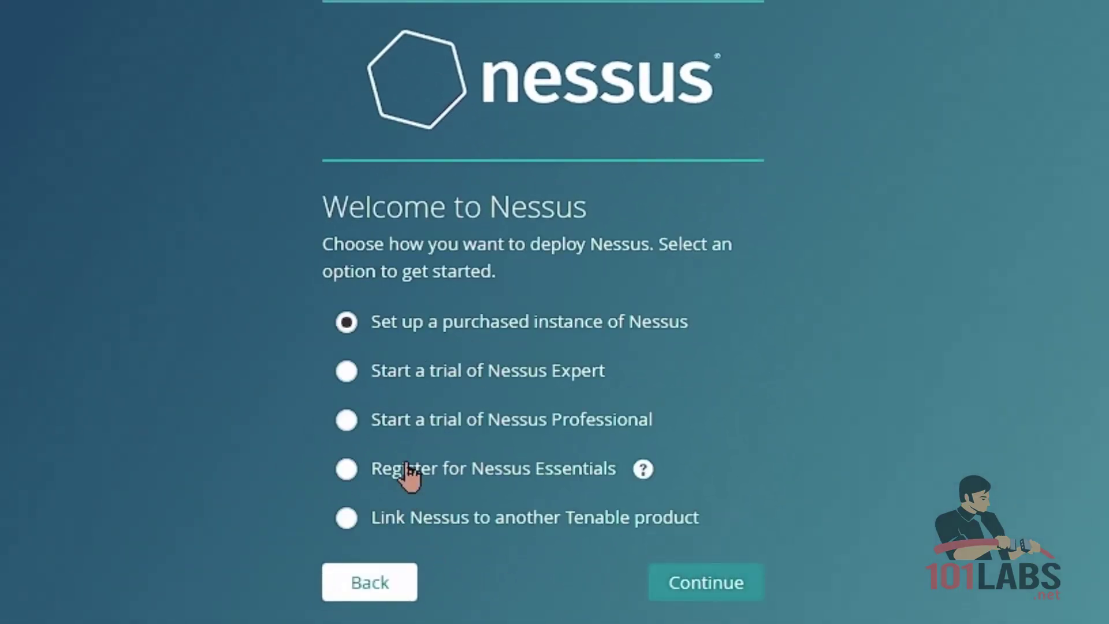
click(349, 472)
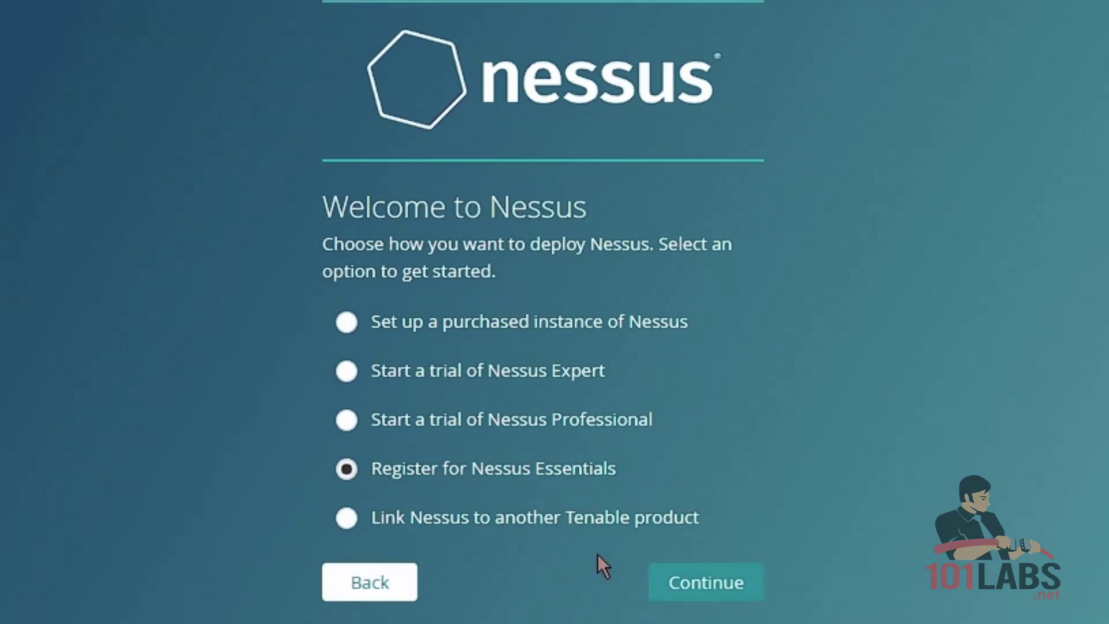
click(652, 590)
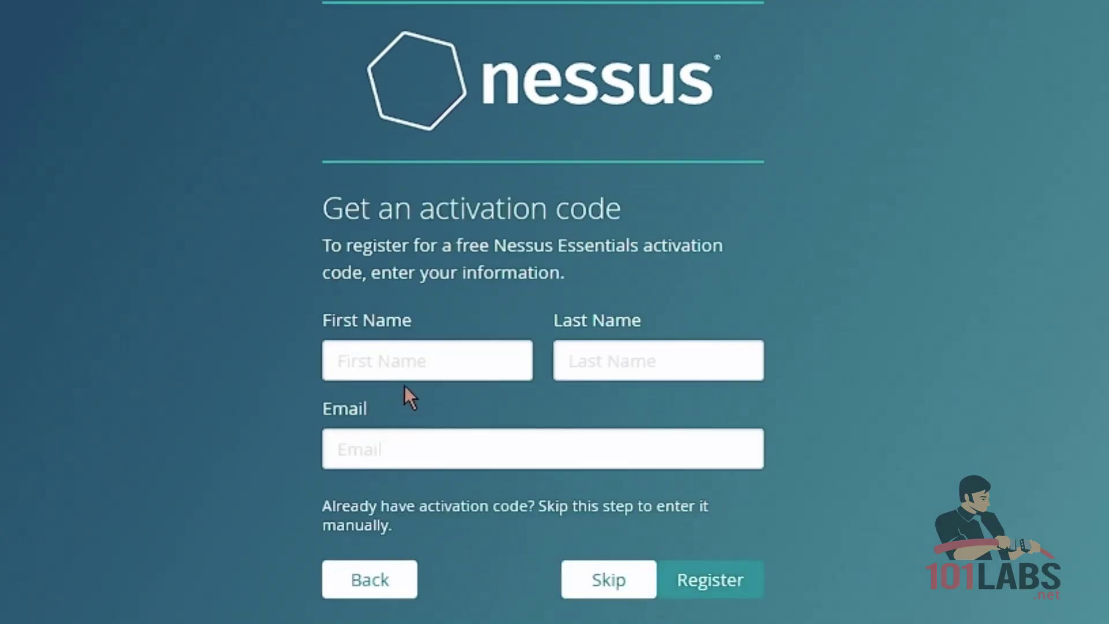
click(697, 587)
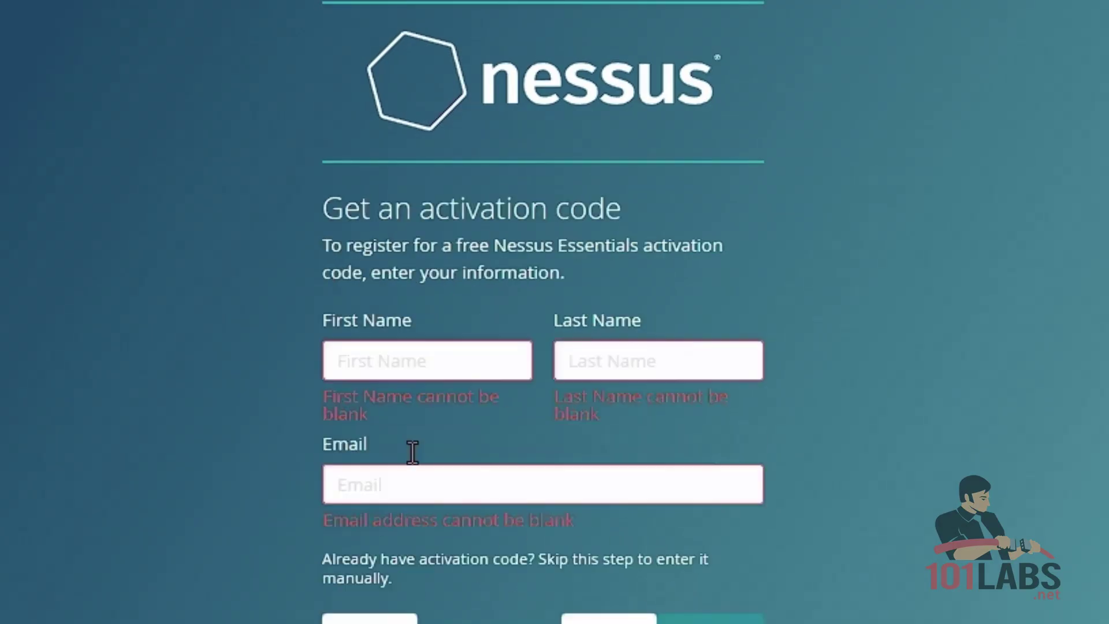
click(610, 619)
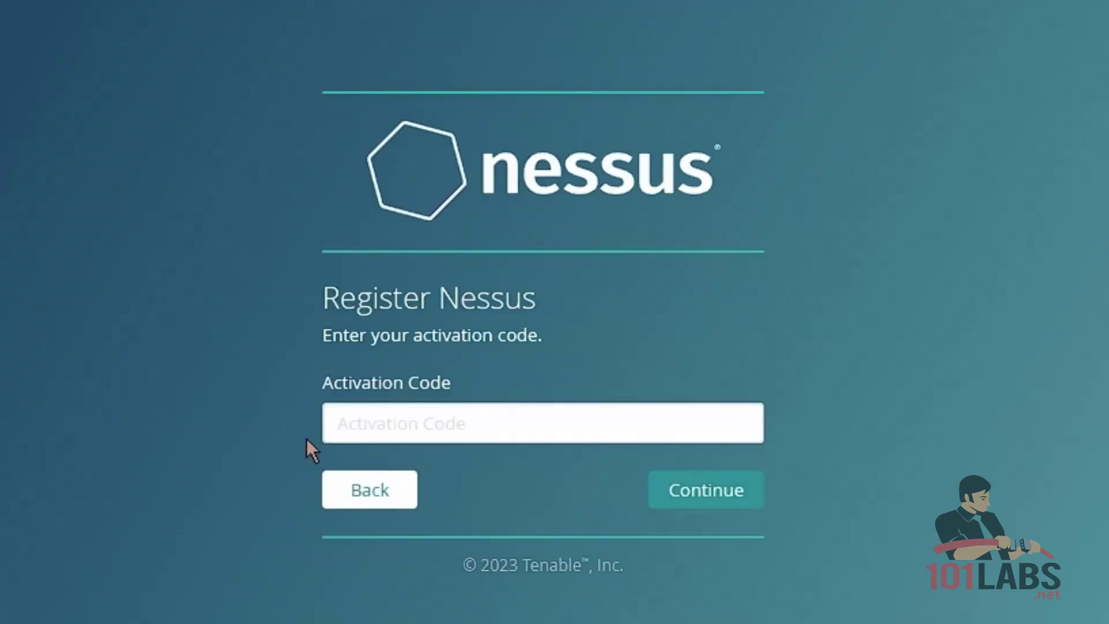
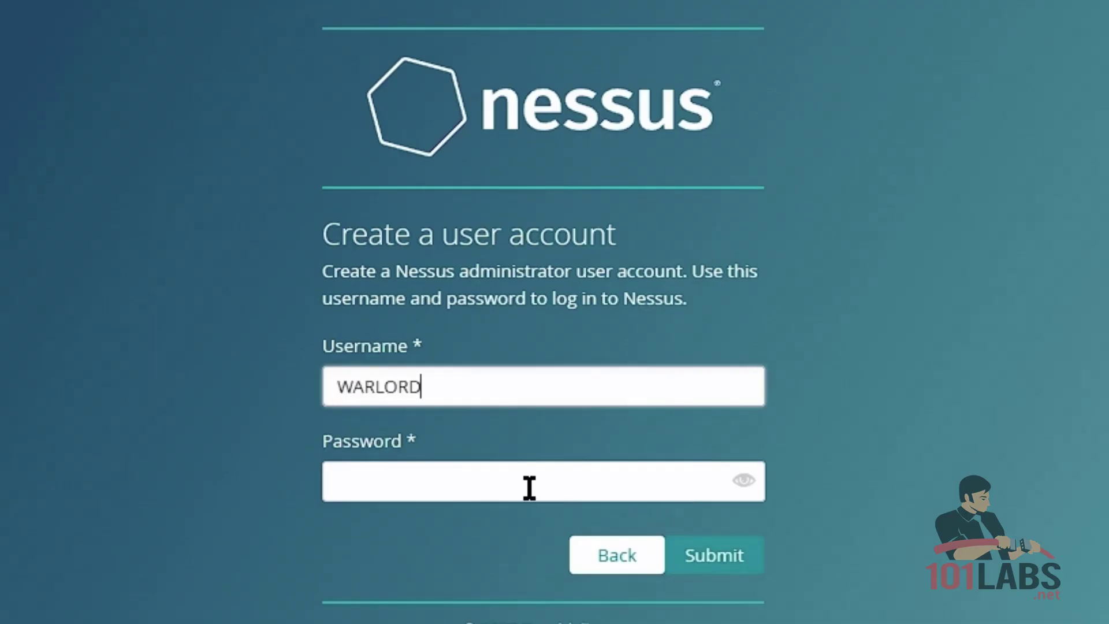
Enter administrator username 'warlord' and a password, then submit the account form.
key(BackSpace)
key(BackSpace)
key(BackSpace)
key(BackSpace)
text(w)
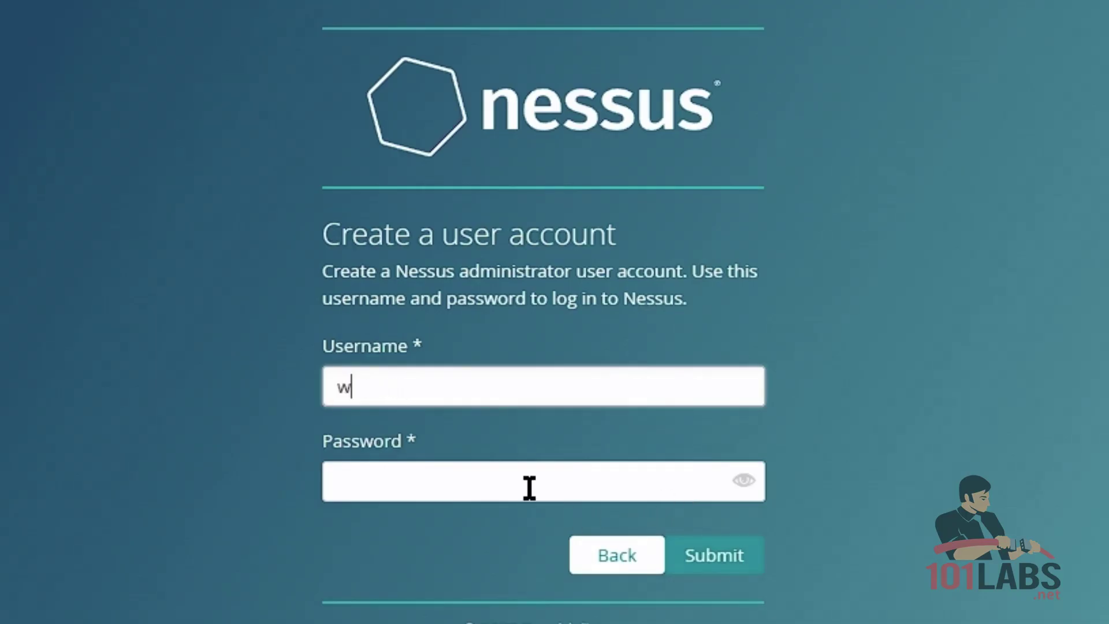
text(arlord)
key(Tab)
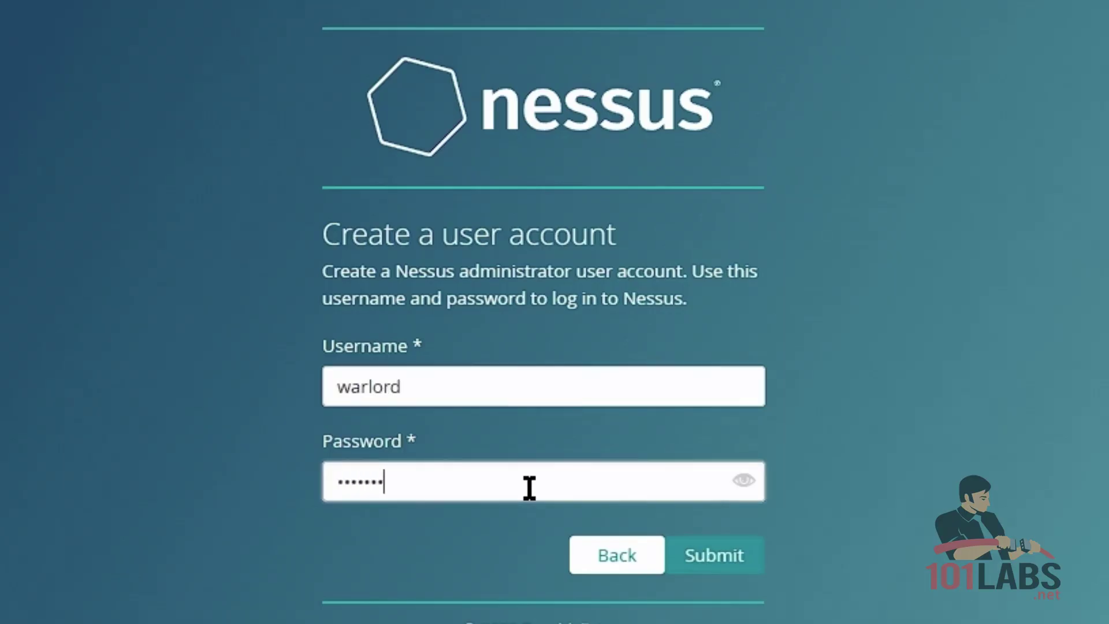
key(Return)
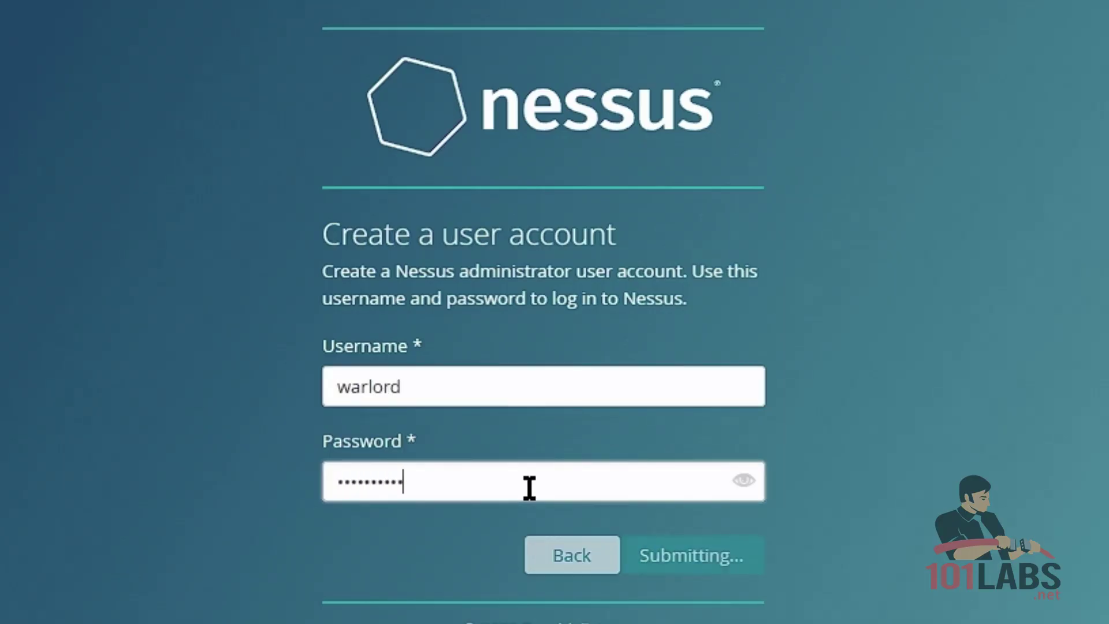